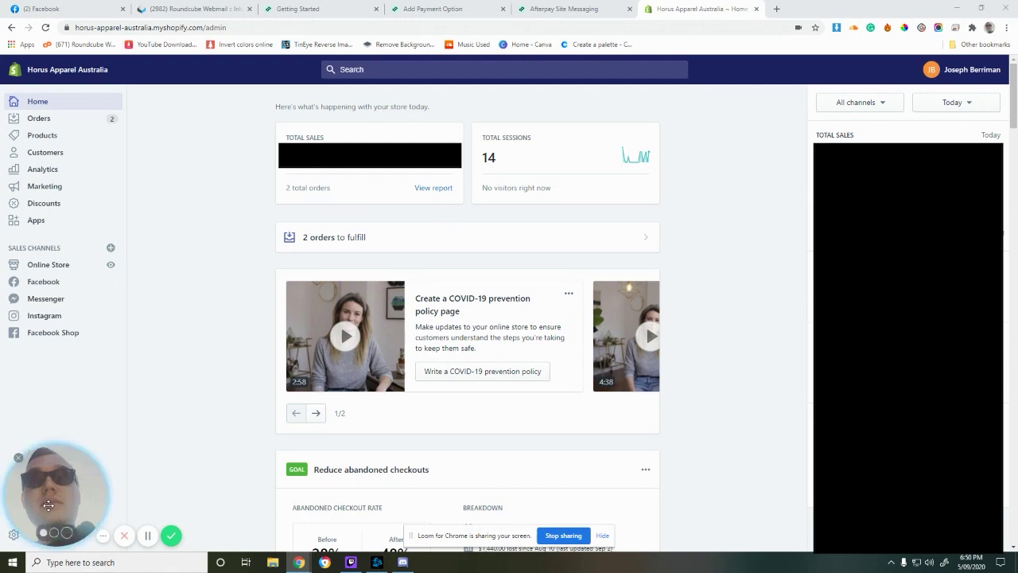
# Open the store's General settings and look through the store details, address, standards and formats, and currency sections.
pyautogui.moveTo(50, 473); pyautogui.dragTo(50, 429)
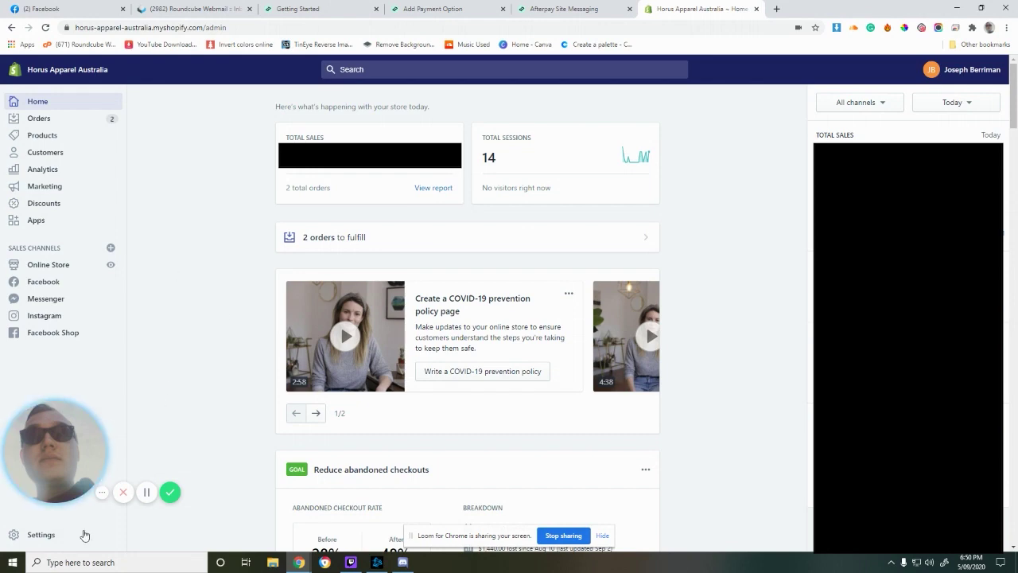
pyautogui.click(45, 540)
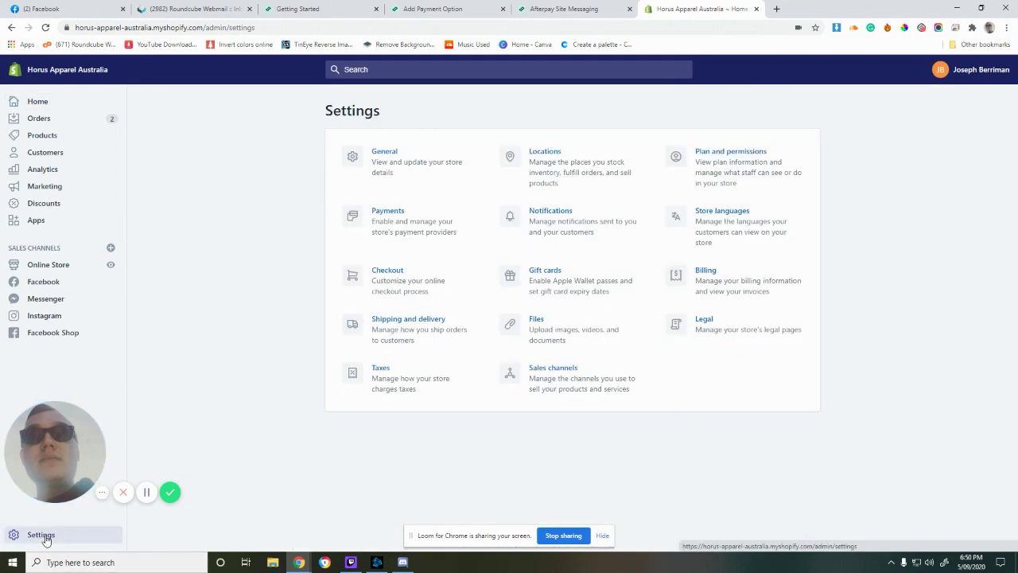
pyautogui.click(426, 180)
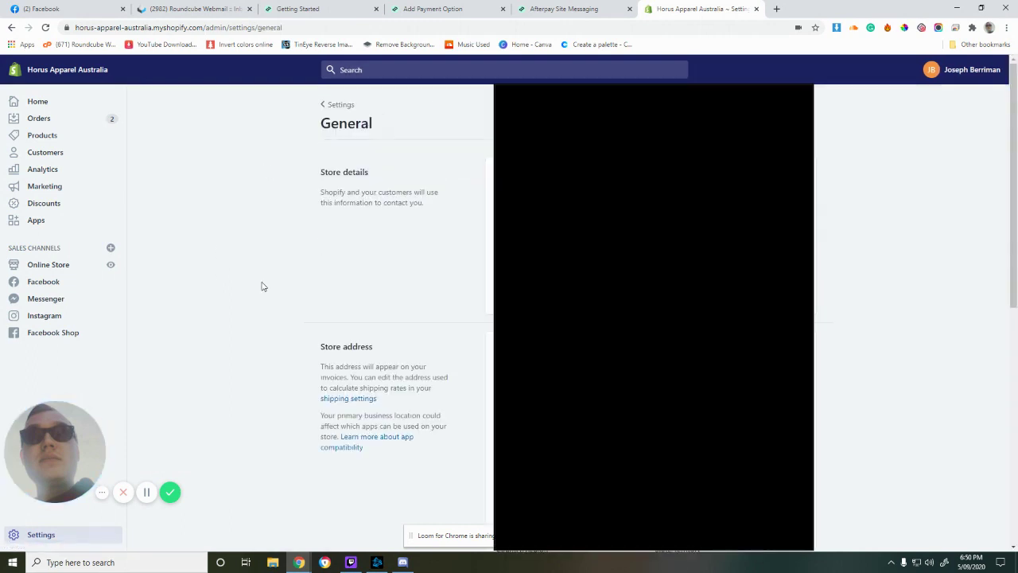
pyautogui.scroll(-3, 295, 290)
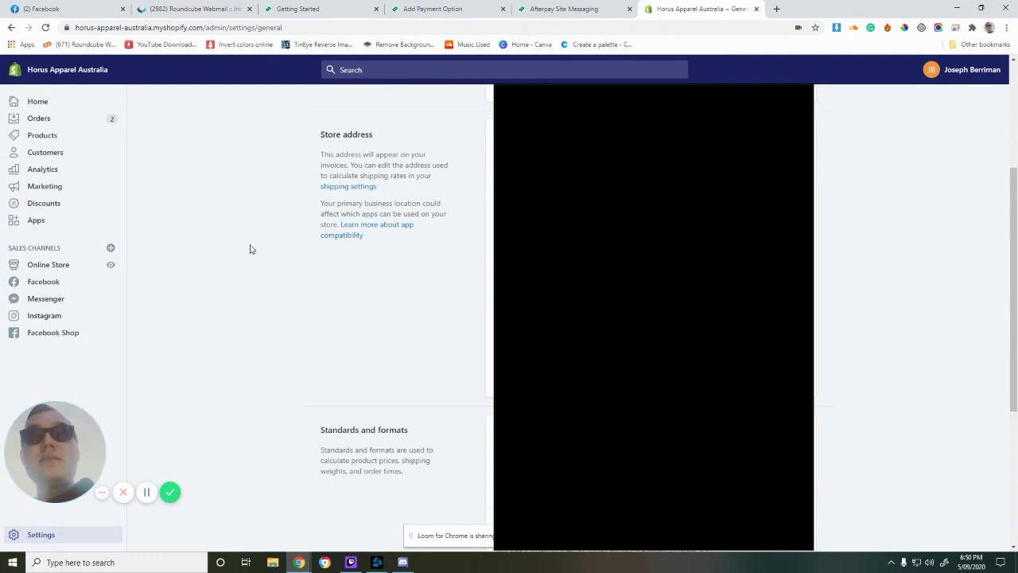
pyautogui.scroll(-3, 395, 270)
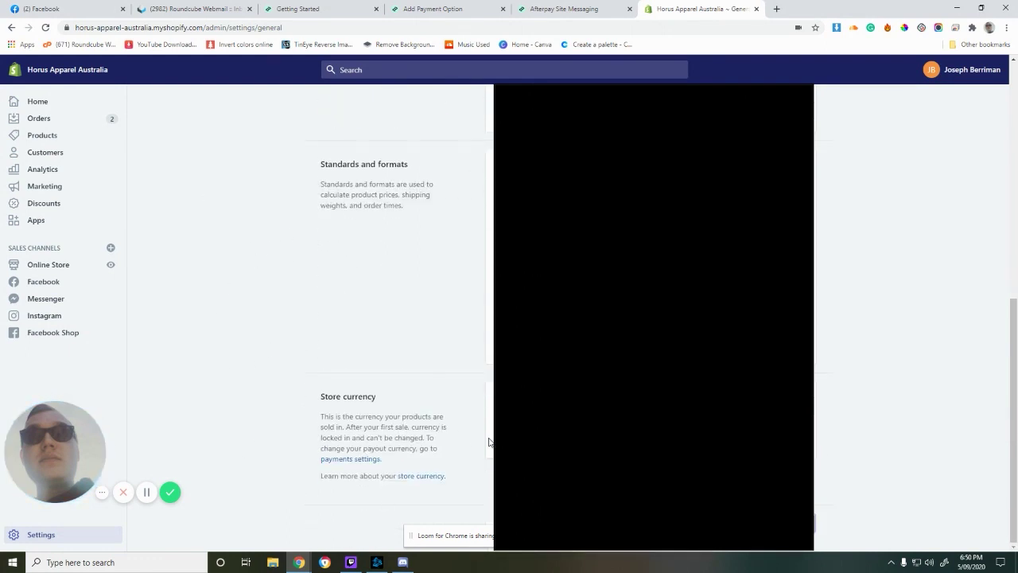
pyautogui.scroll(4, 175, 407)
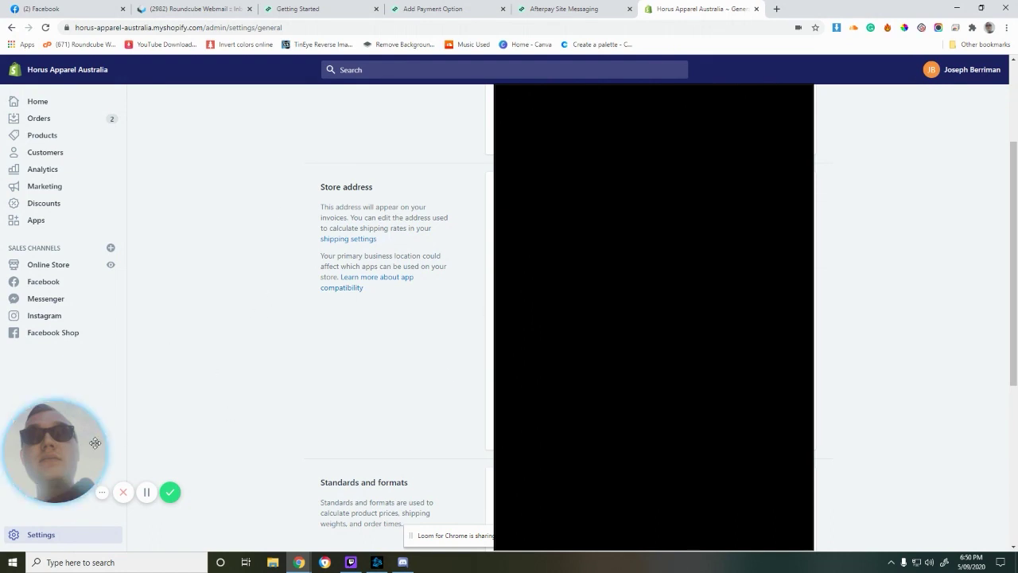
# Open the store's payment provider settings and bring up the list of alternative payment providers.
pyautogui.moveTo(55, 493)
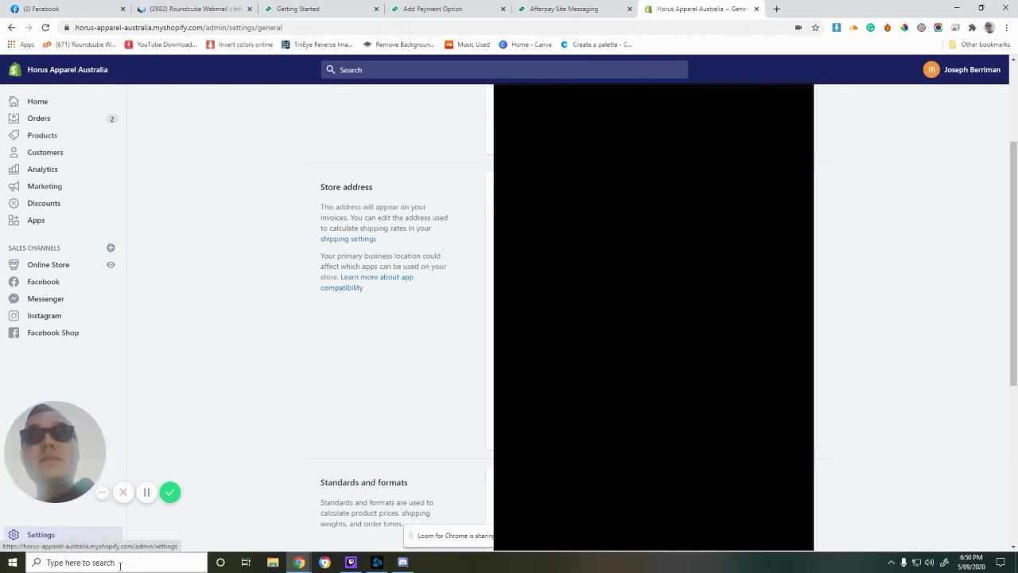
pyautogui.click(46, 536)
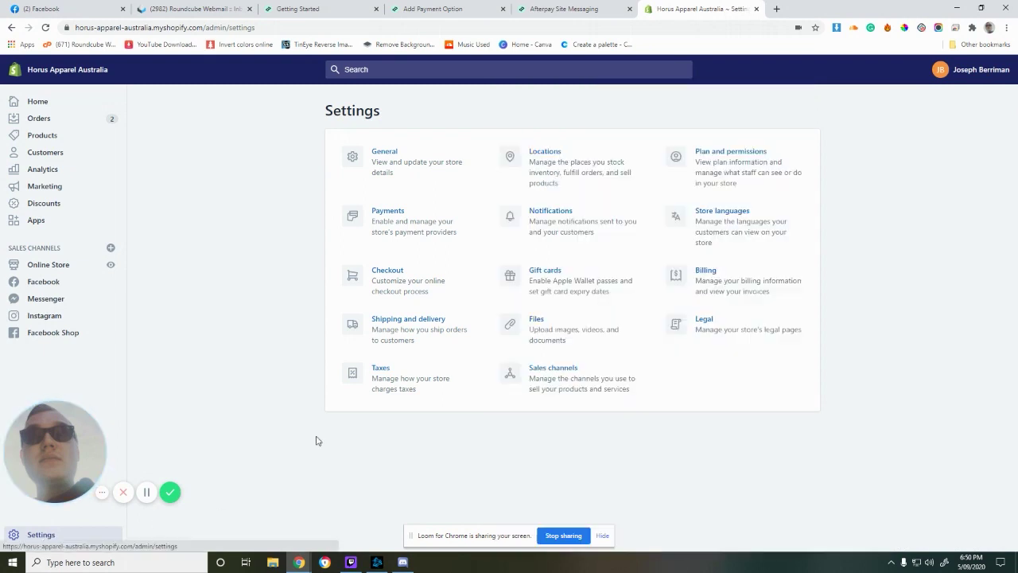
pyautogui.click(405, 231)
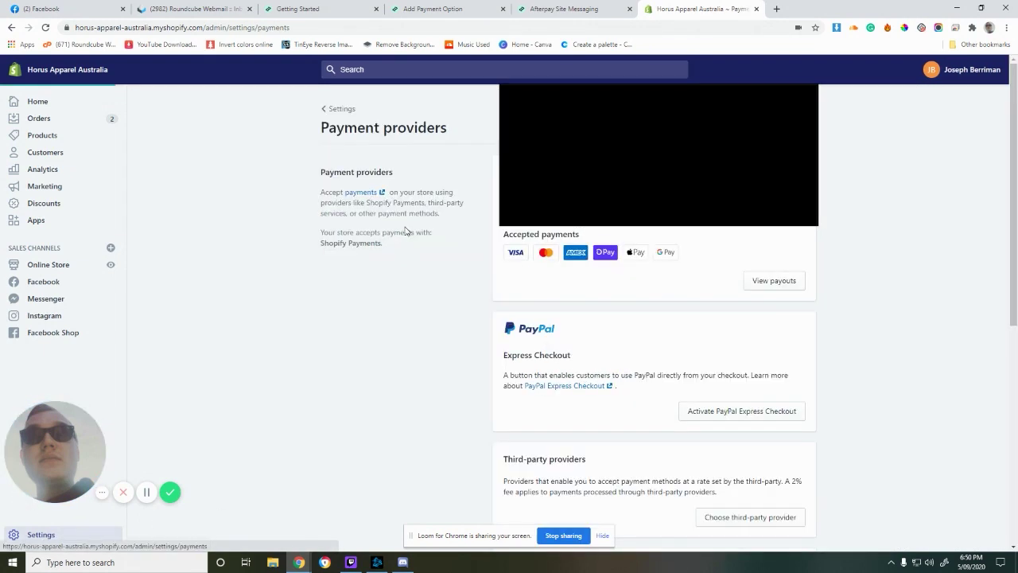
pyautogui.scroll(-2, 445, 277)
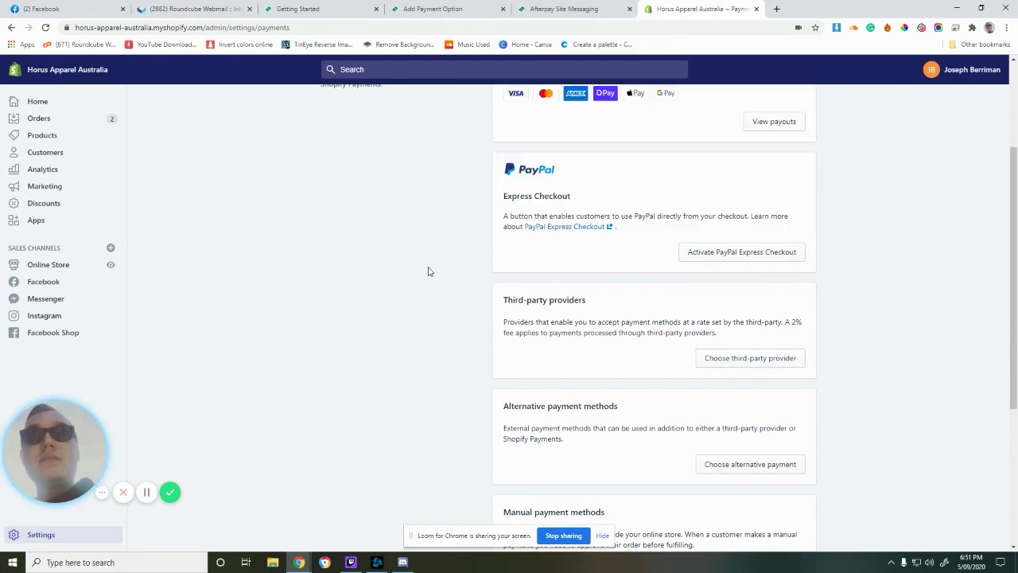
pyautogui.scroll(-1, 428, 271)
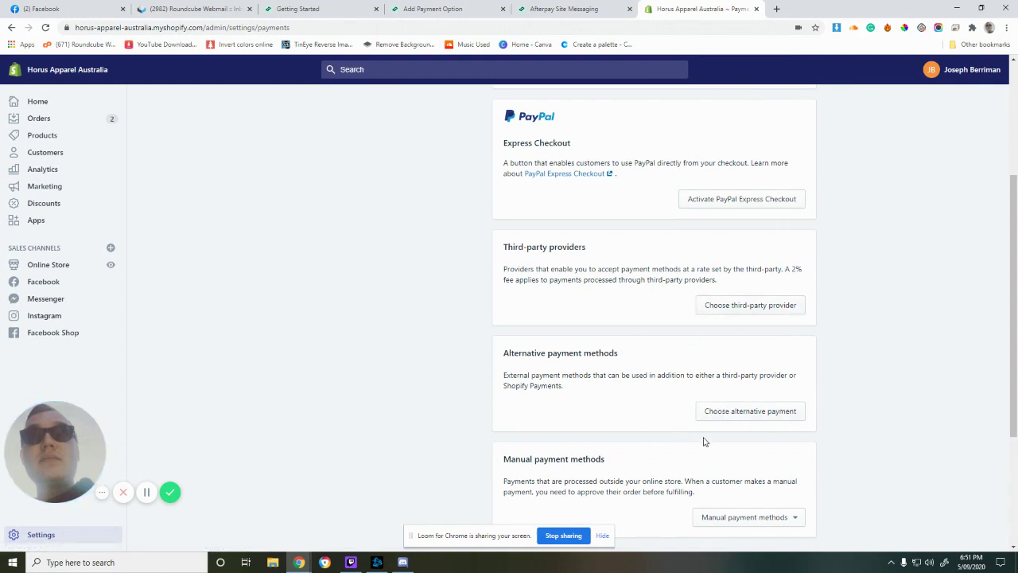
pyautogui.click(758, 416)
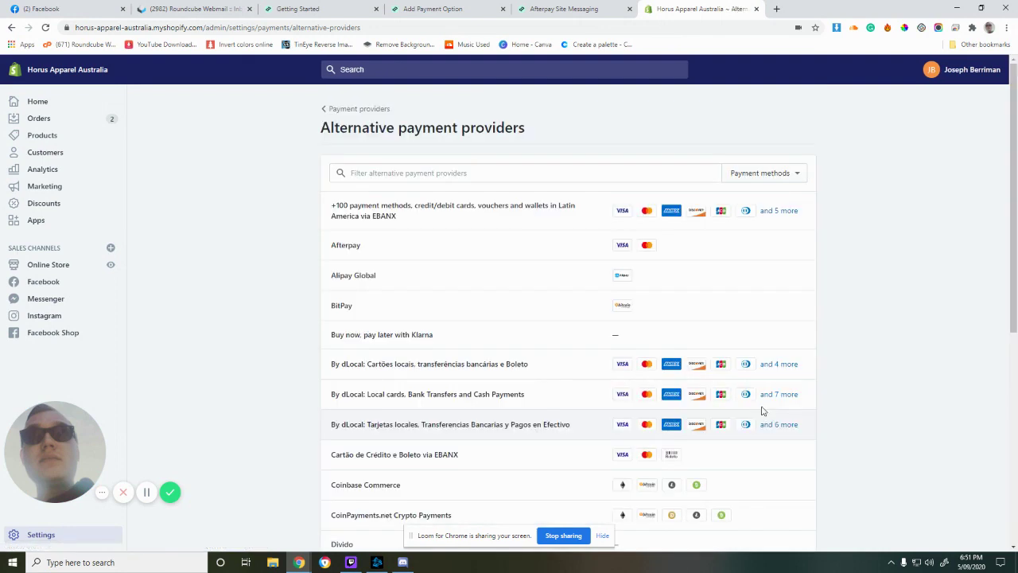
# Select Afterpay from the alternative payment providers and view its setup page.
pyautogui.click(607, 172)
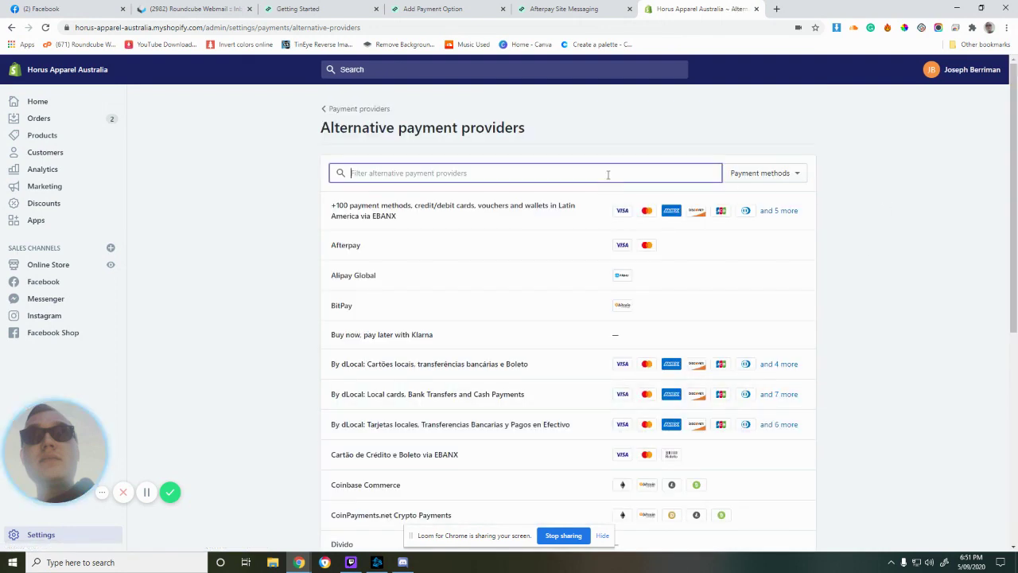
pyautogui.write('a')
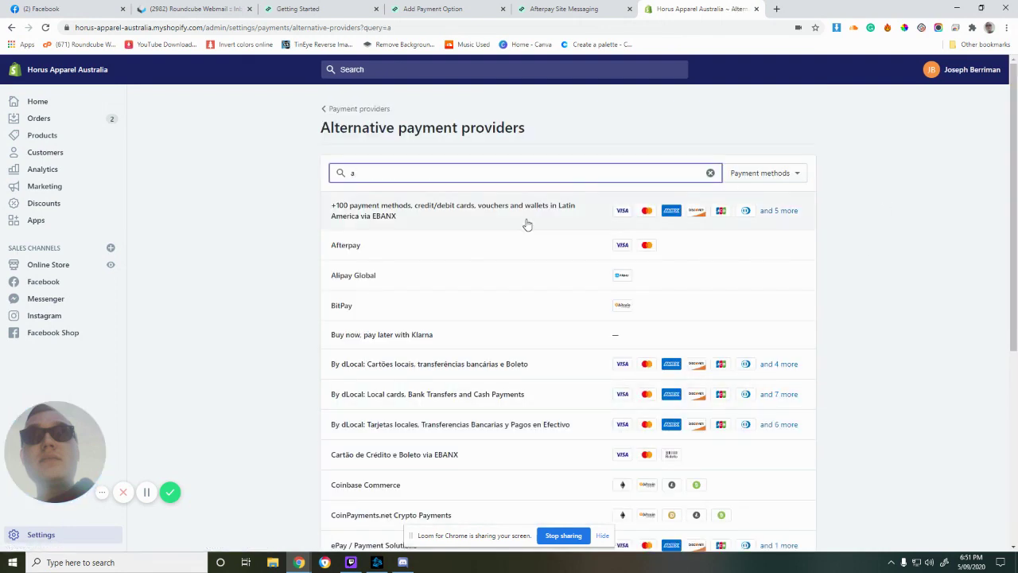
pyautogui.press('BackSpace')
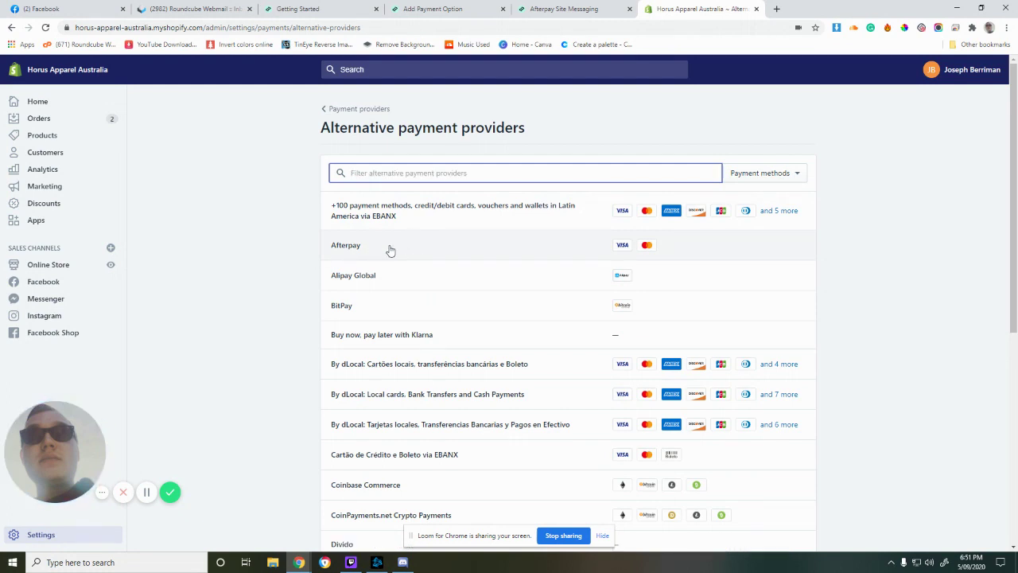
pyautogui.click(391, 250)
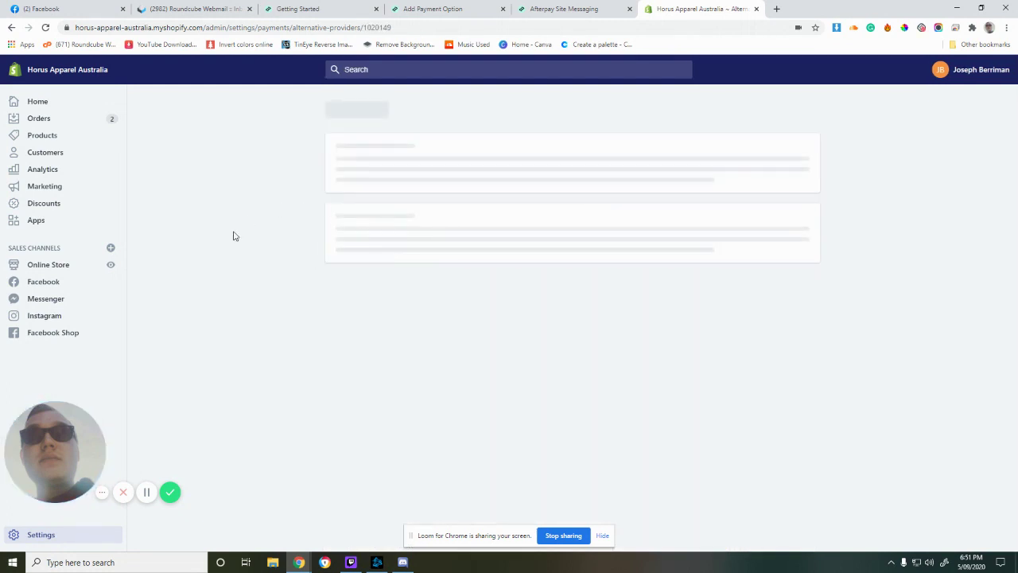
pyautogui.scroll(-2, 232, 295)
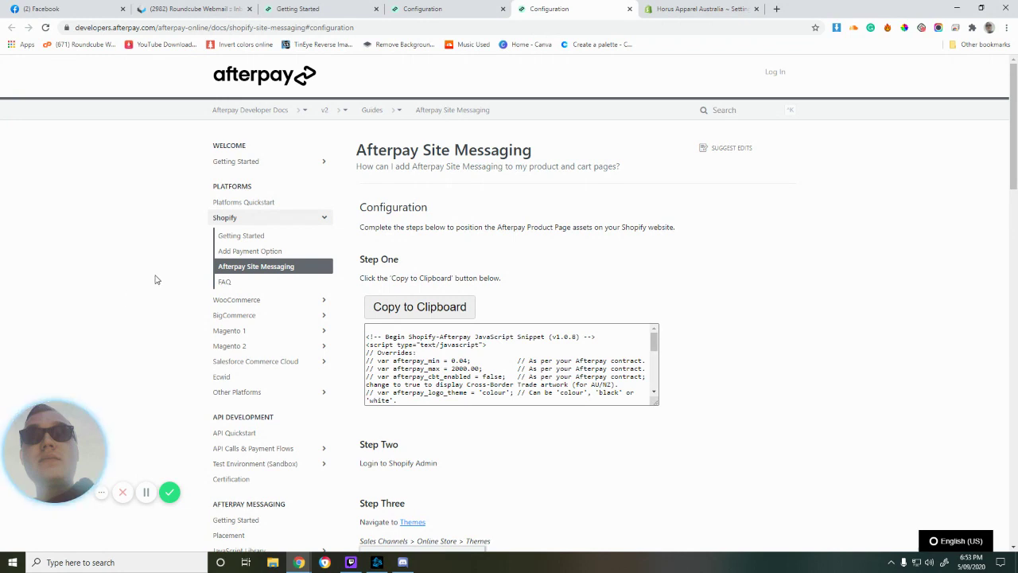
# Look through Afterpay's Site Messaging configuration guide for Shopify and copy the Step One JavaScript snippet to the clipboard.
pyautogui.scroll(-12, 157, 279)
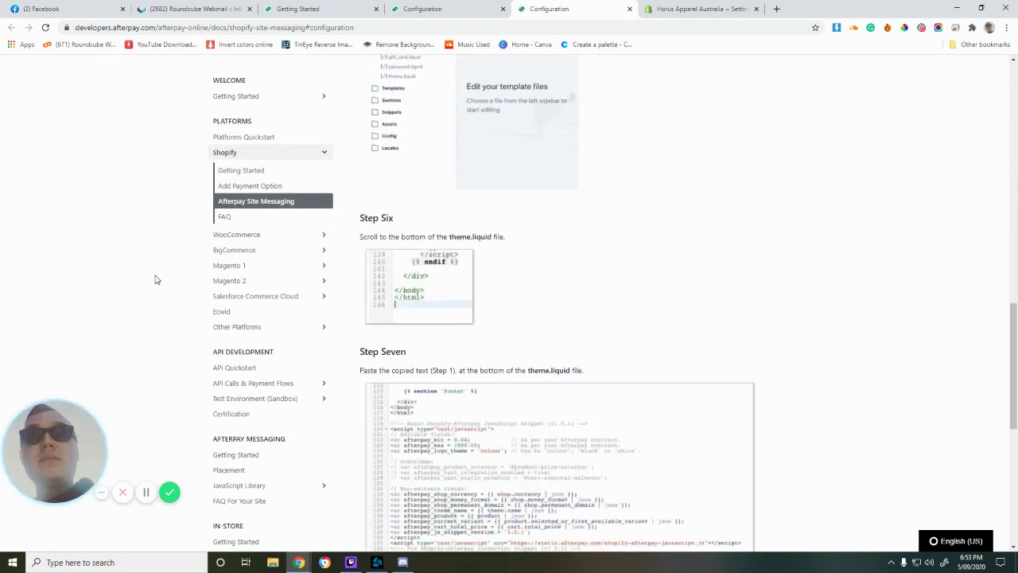
pyautogui.scroll(-6, 157, 279)
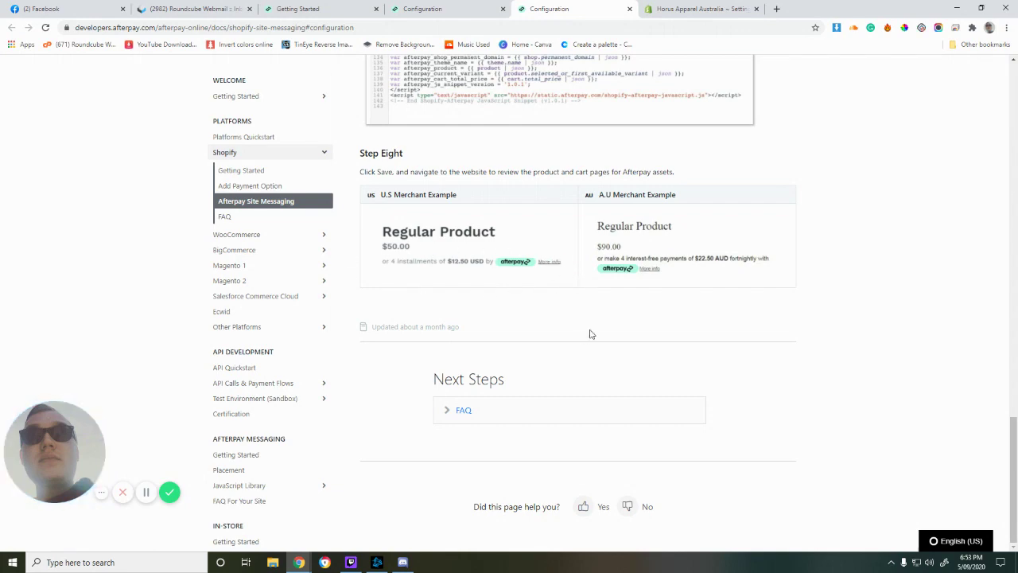
pyautogui.scroll(20, 590, 334)
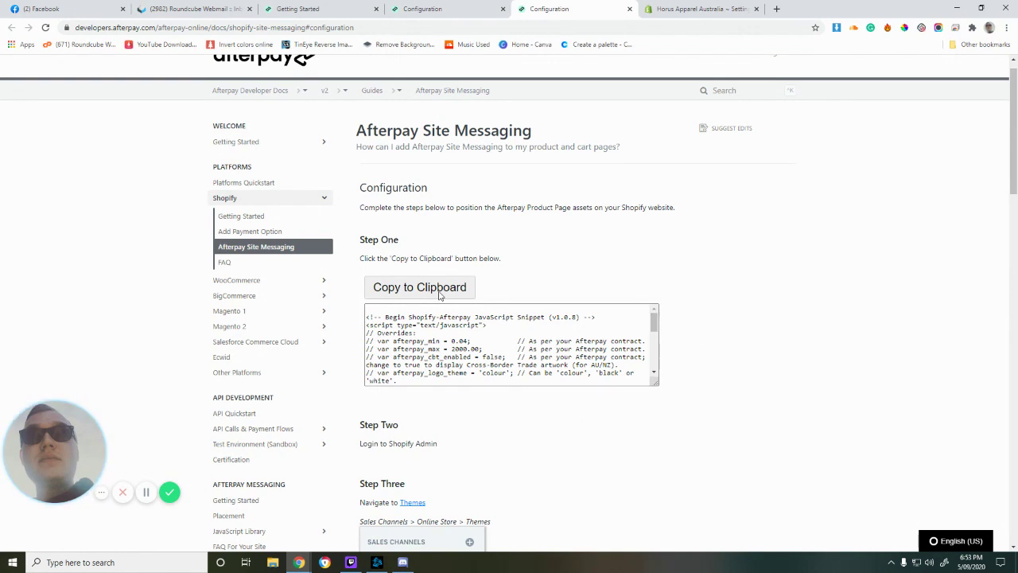
pyautogui.click(439, 294)
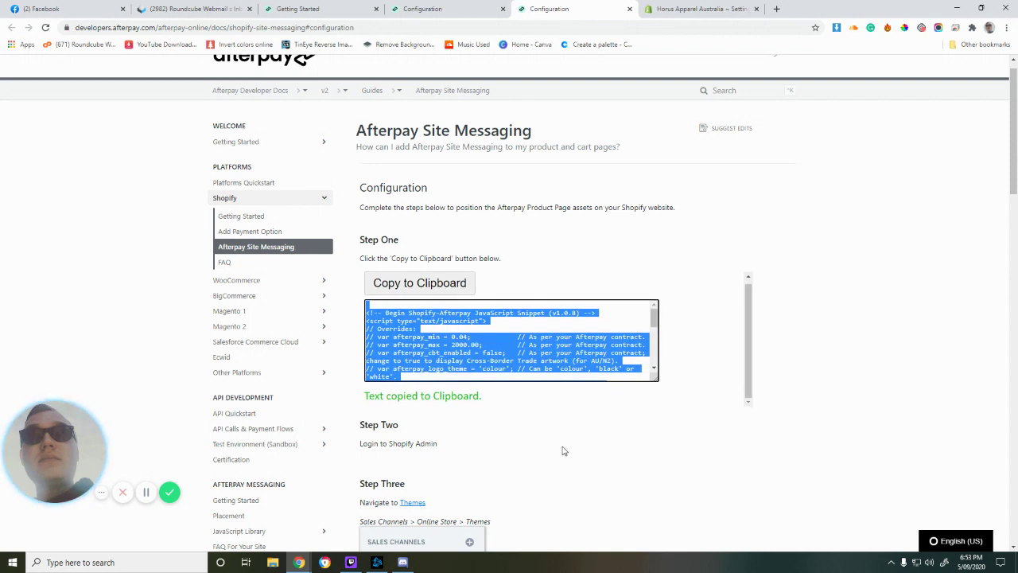
pyautogui.click(536, 426)
# Check guide steps three to five, return to the Shopify admin and open theme.liquid in the live Simple theme's code editor.
pyautogui.scroll(-5, 554, 421)
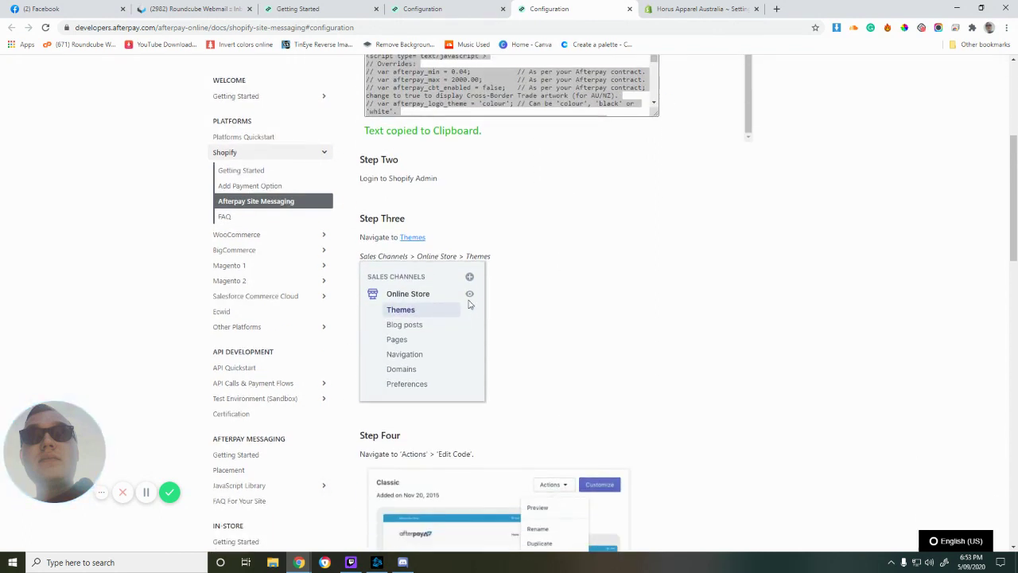
pyautogui.scroll(-2, 524, 268)
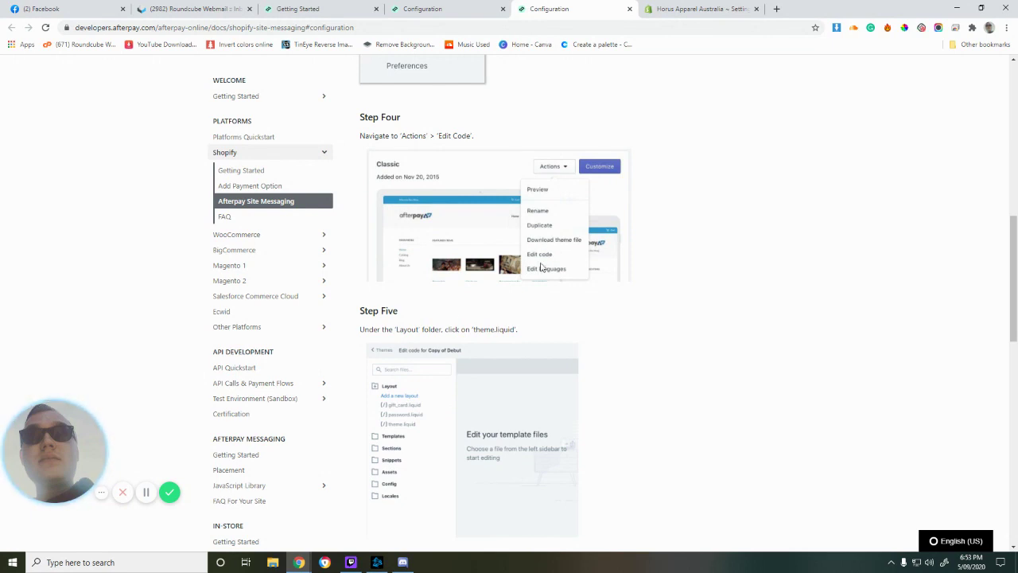
pyautogui.click(722, 8)
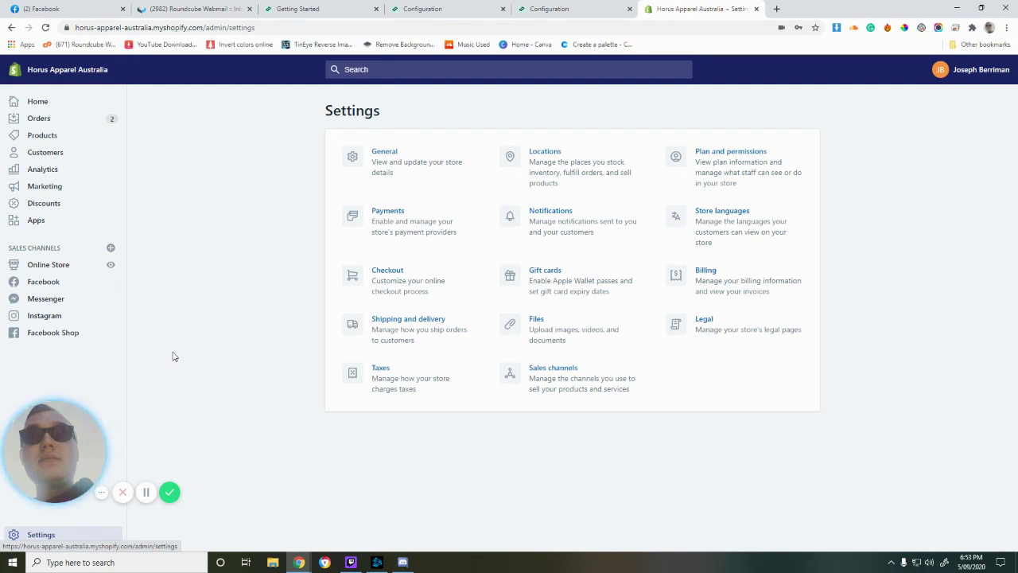
pyautogui.click(57, 264)
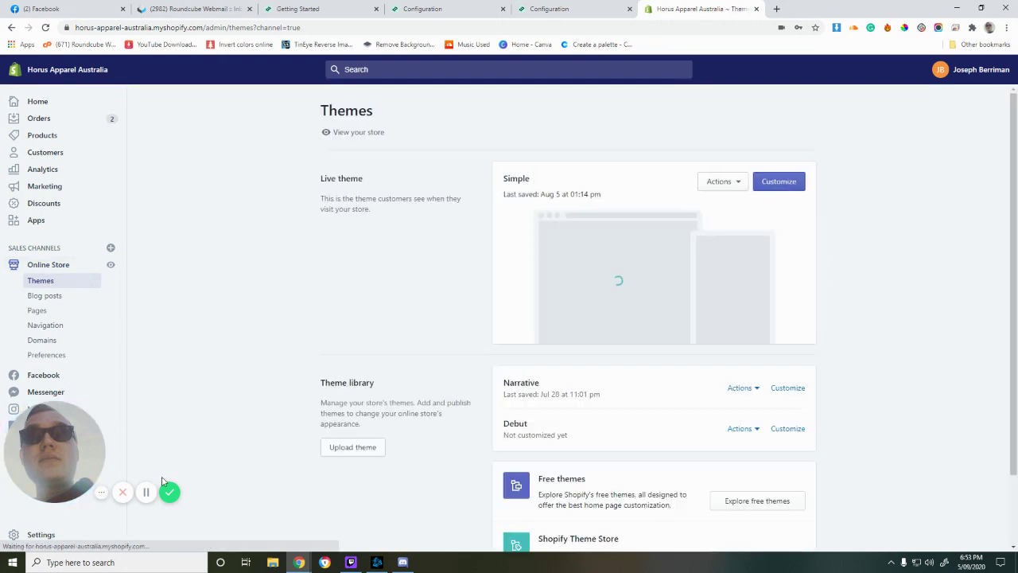
pyautogui.click(732, 183)
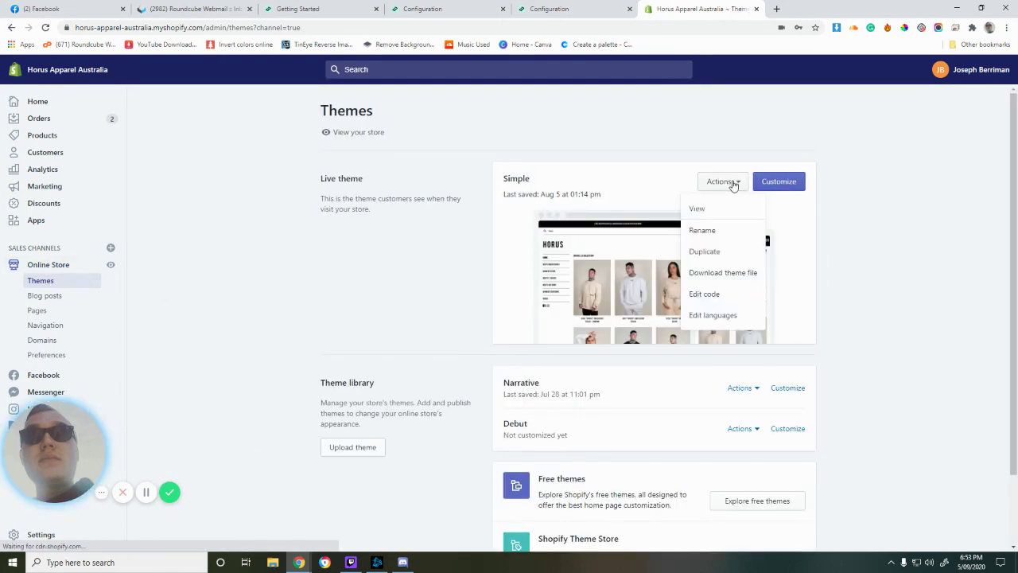
pyautogui.click(705, 294)
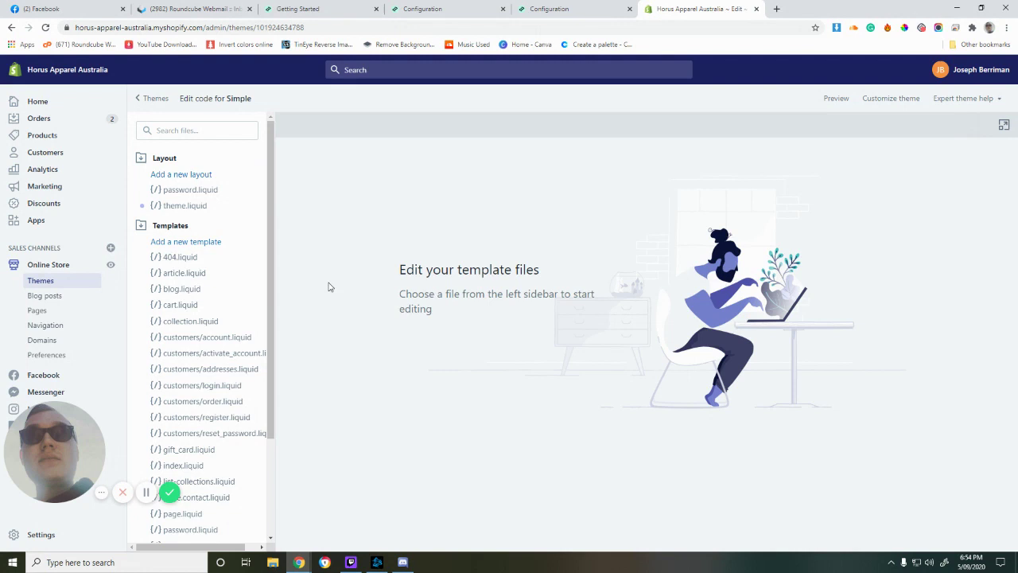
pyautogui.click(187, 209)
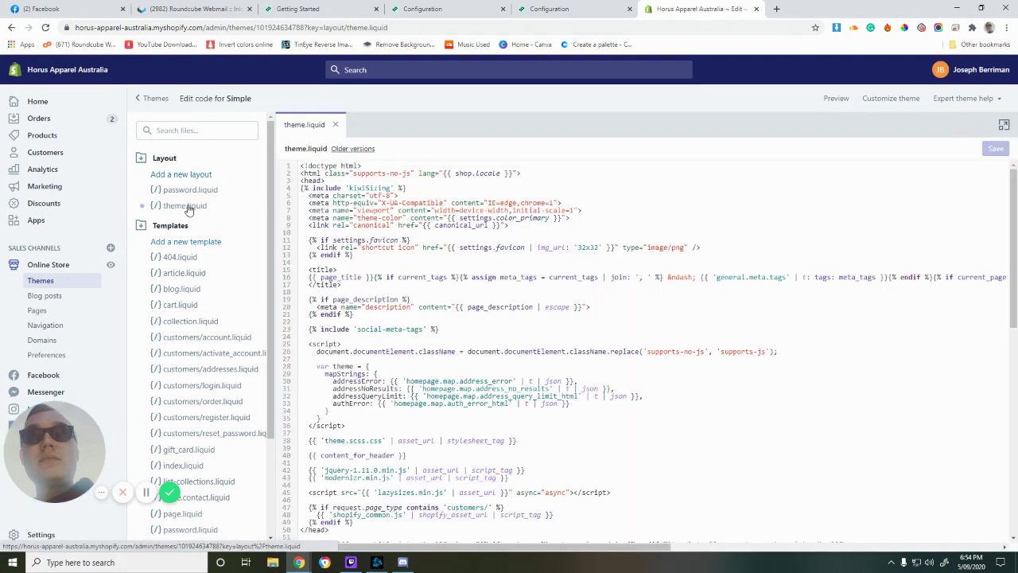
# Paste the copied Afterpay snippet after the closing html tag of theme.liquid and save the file.
pyautogui.scroll(-10, 982, 446)
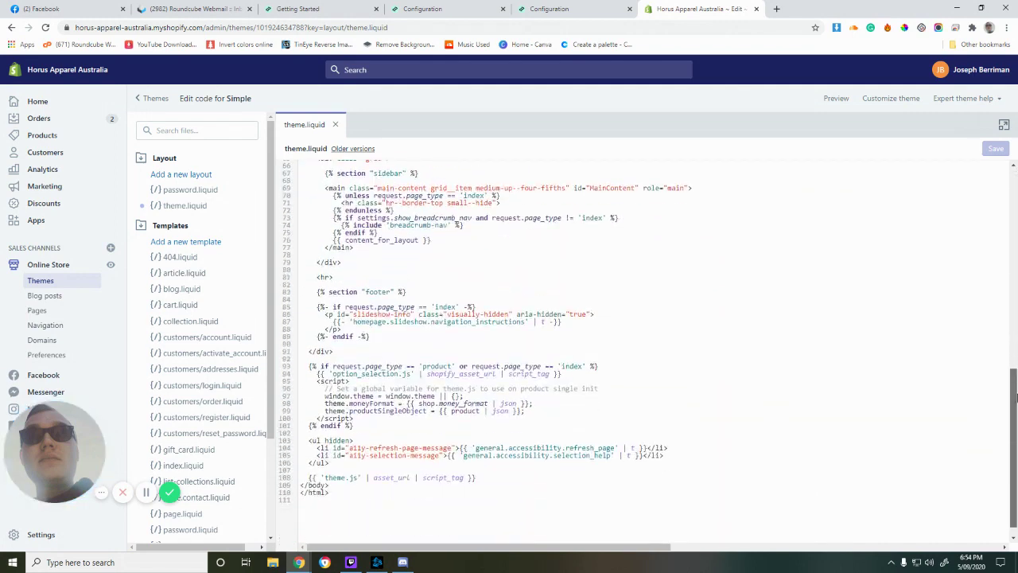
pyautogui.click(302, 486)
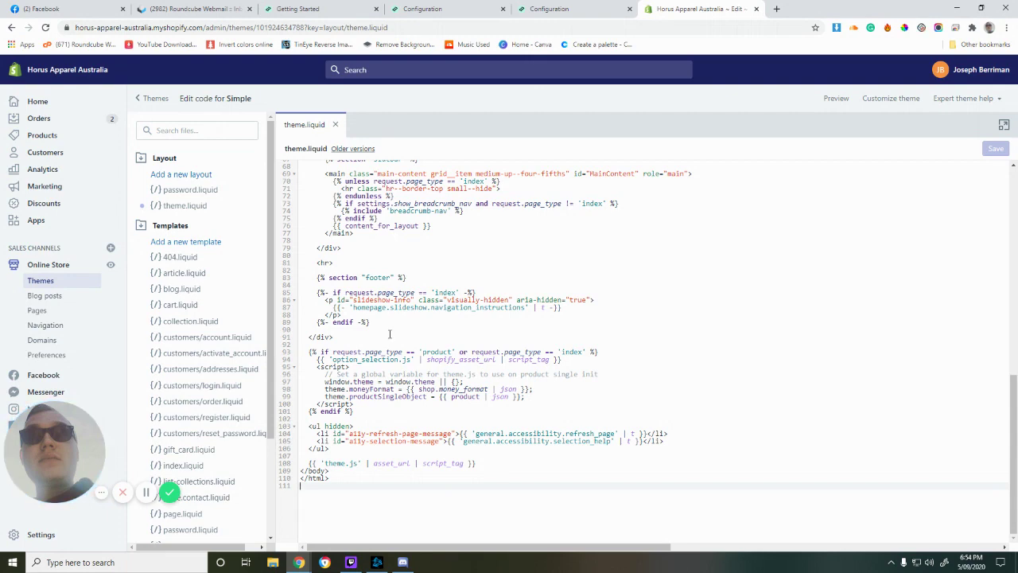
pyautogui.hotkey('ctrl', 'v')
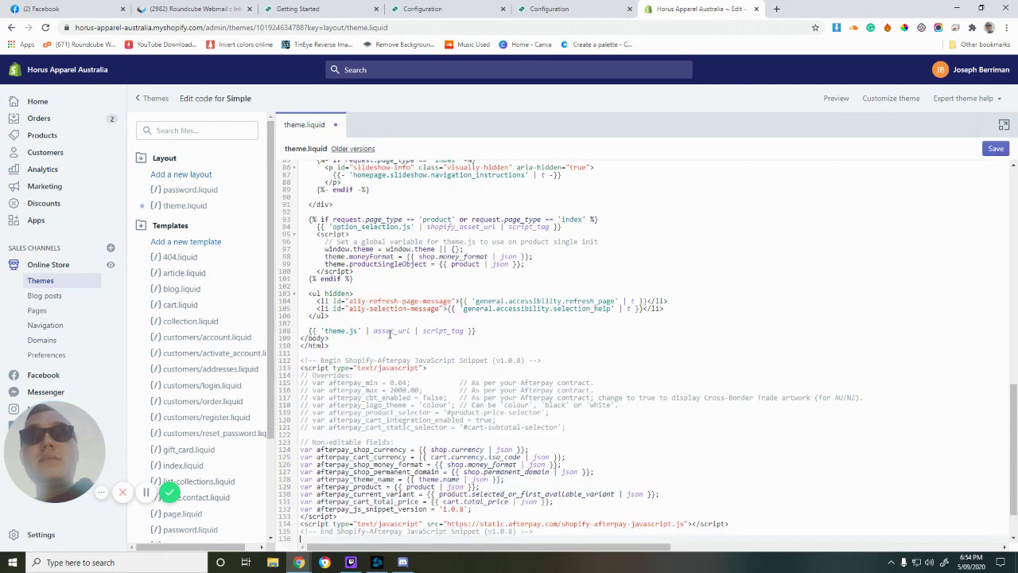
pyautogui.click(994, 148)
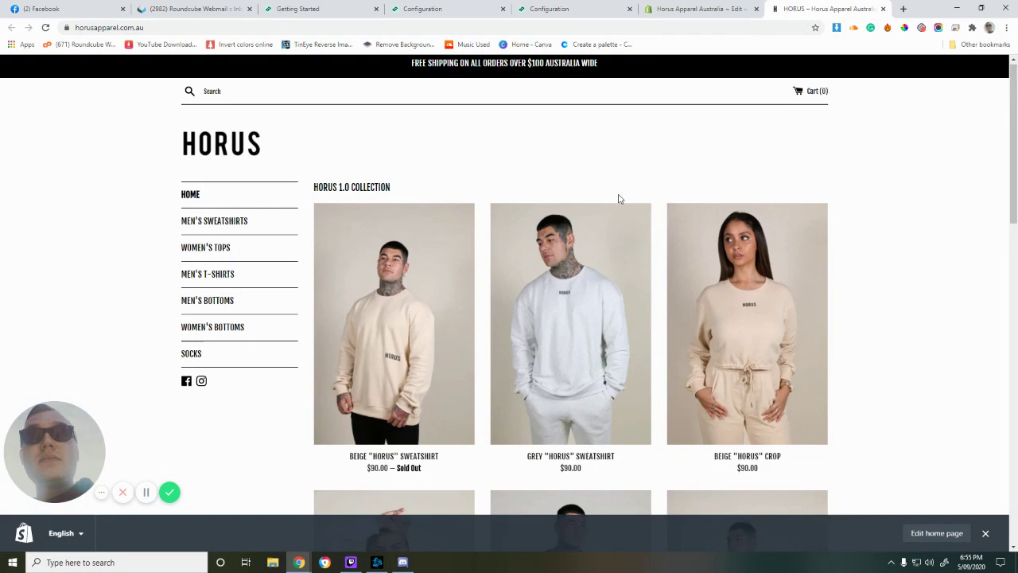
# Open the Grey "Horus" Sweatshirt product page on the storefront to check its Afterpay messaging.
pyautogui.scroll(-3, 613, 198)
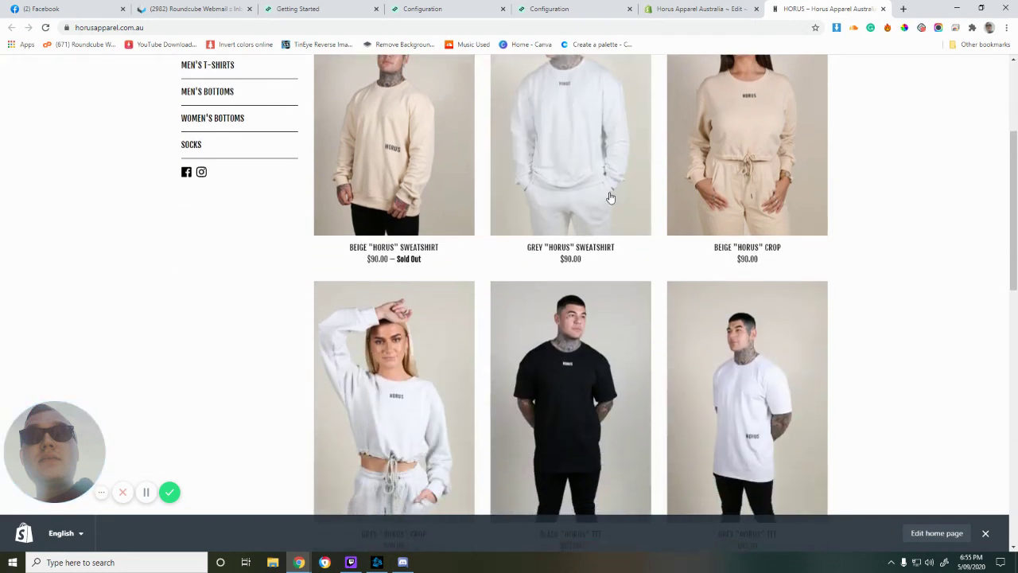
pyautogui.click(561, 251)
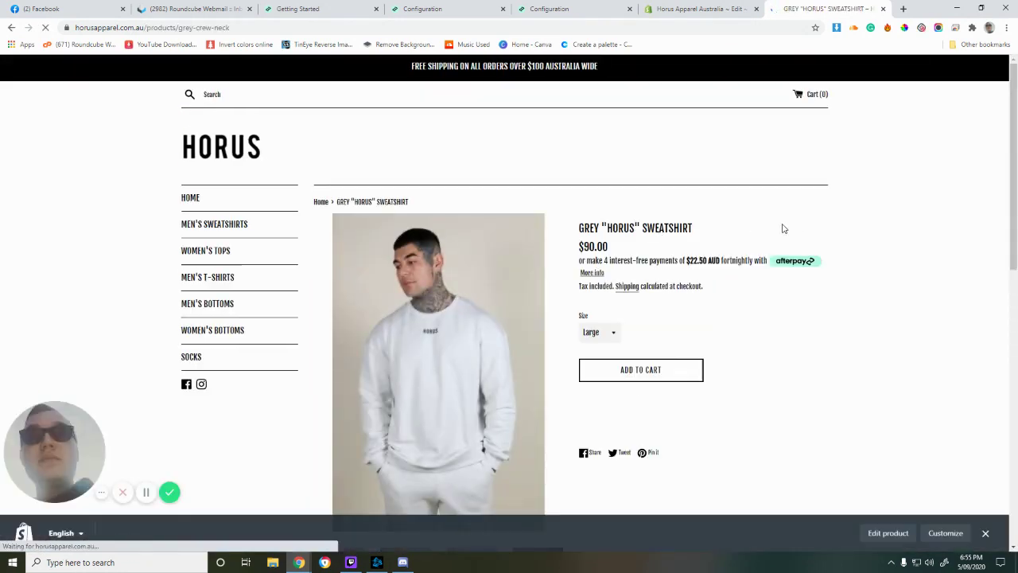